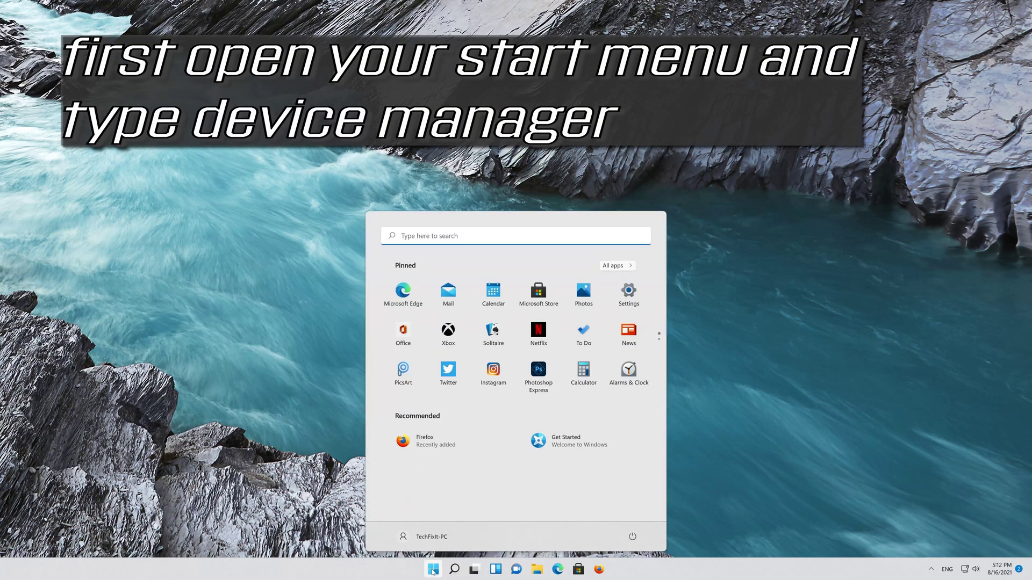
Step: Search the Start menu for 'device manager' and open Device Manager from the results
text(device )
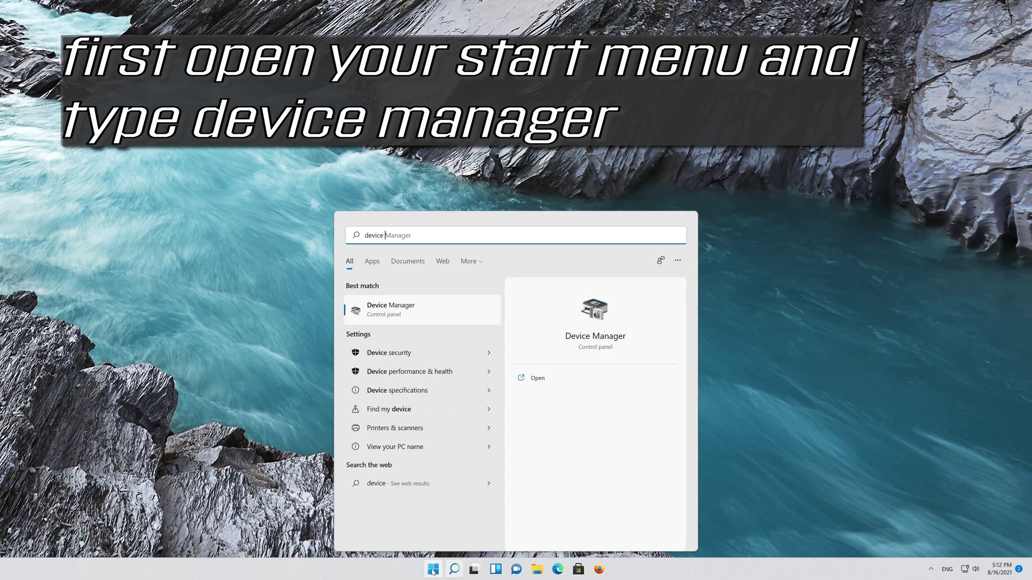
text(manager)
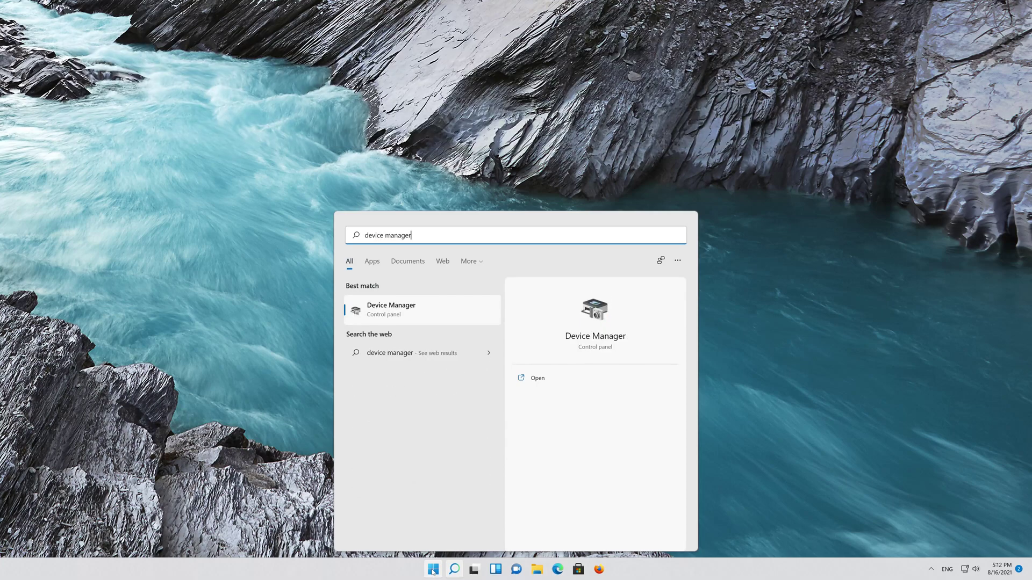
click(412, 311)
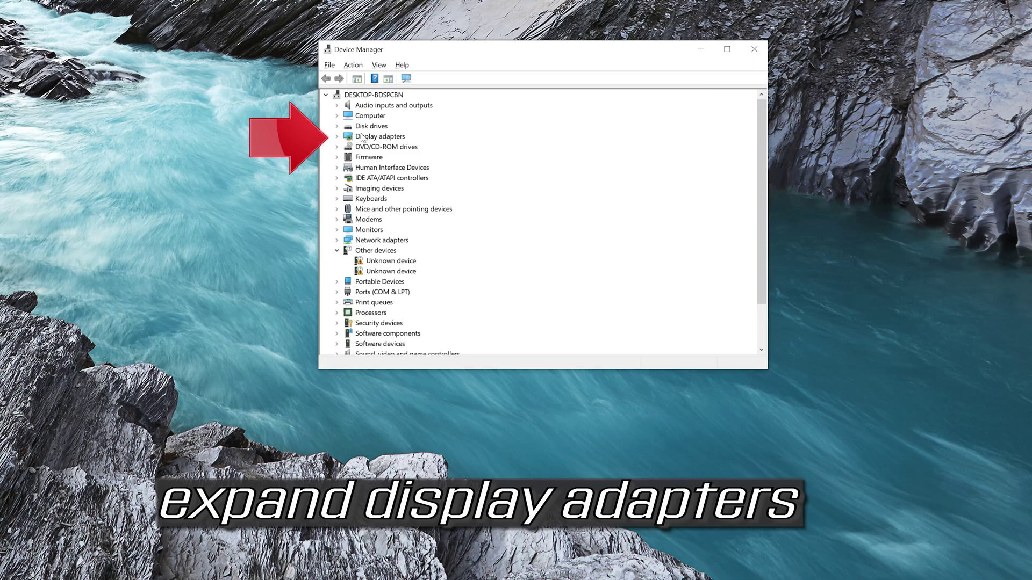
Step: Expand Display adapters and open Properties for the NVIDIA GeForce RTX 3080 Ti
click(338, 138)
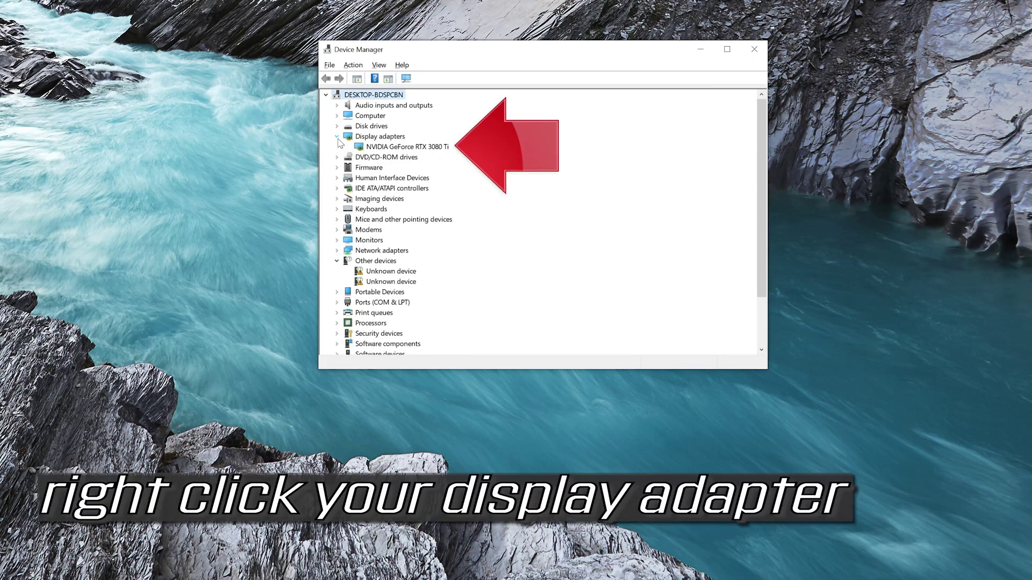
right_click(431, 151)
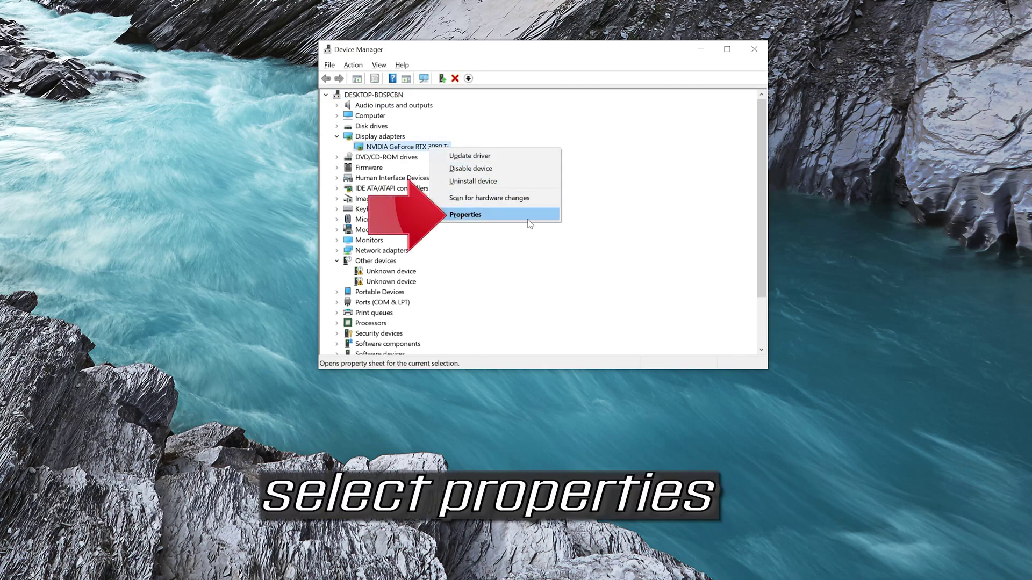
click(493, 216)
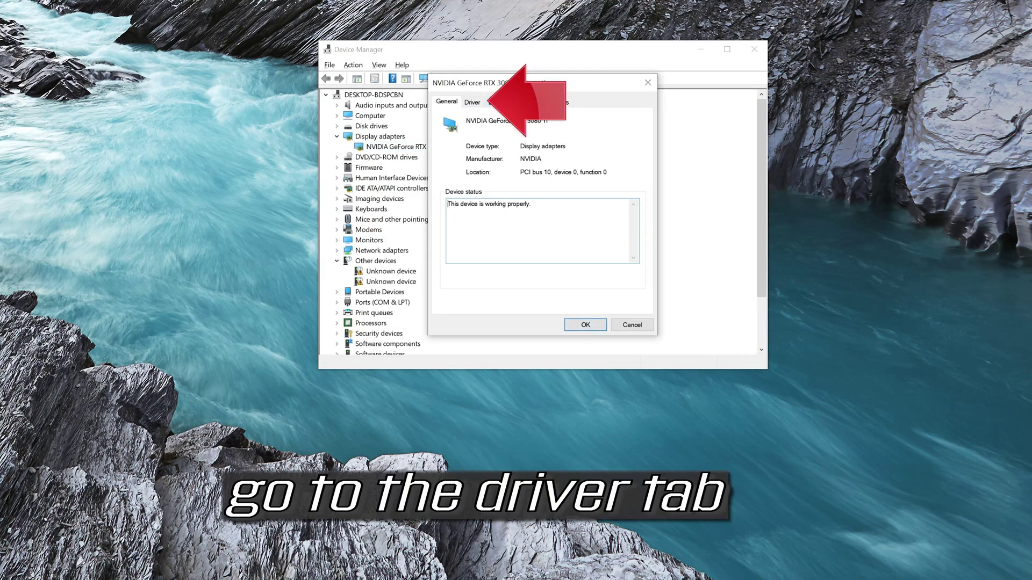
Step: Start the Update Driver wizard from the RTX 3080 Ti's Driver tab
click(473, 103)
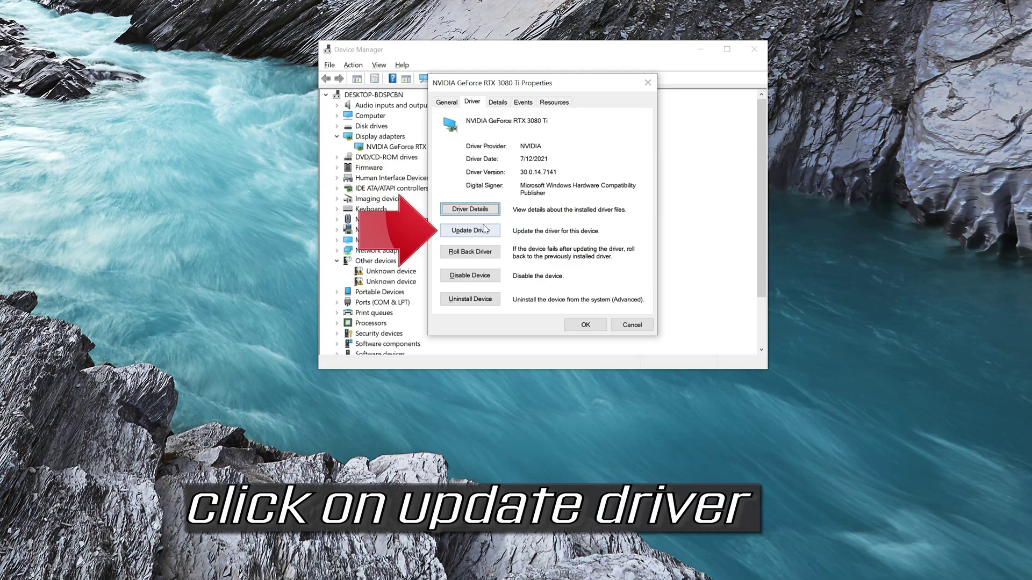
click(455, 235)
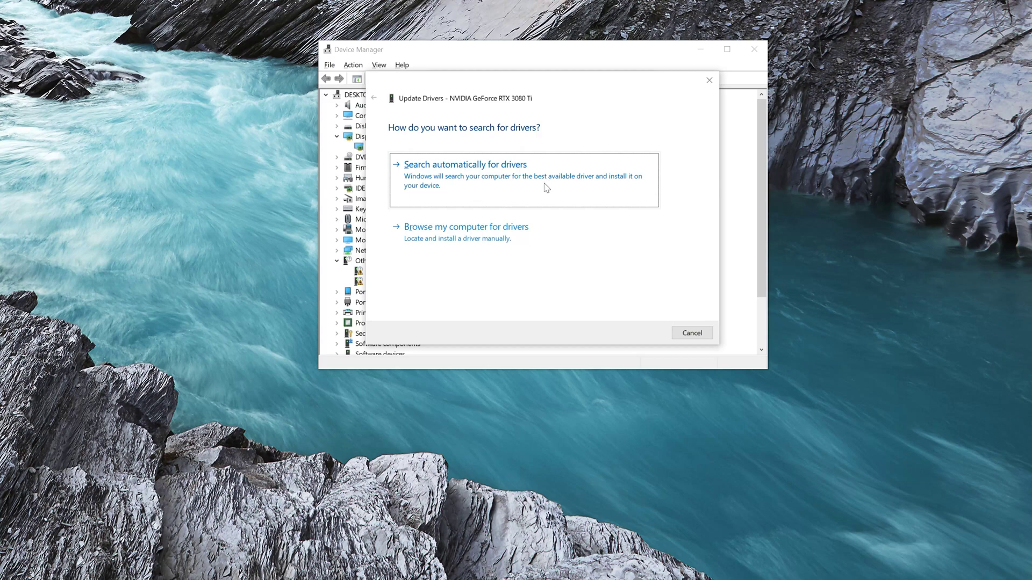
Step: Search automatically for drivers, then close the wizard and the adapter's Properties dialog
click(490, 190)
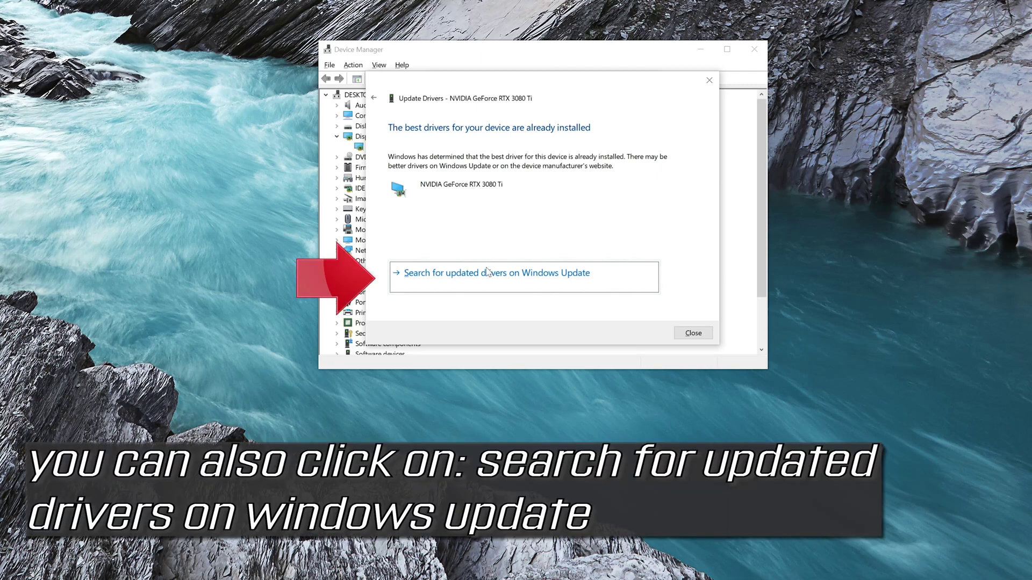
click(681, 330)
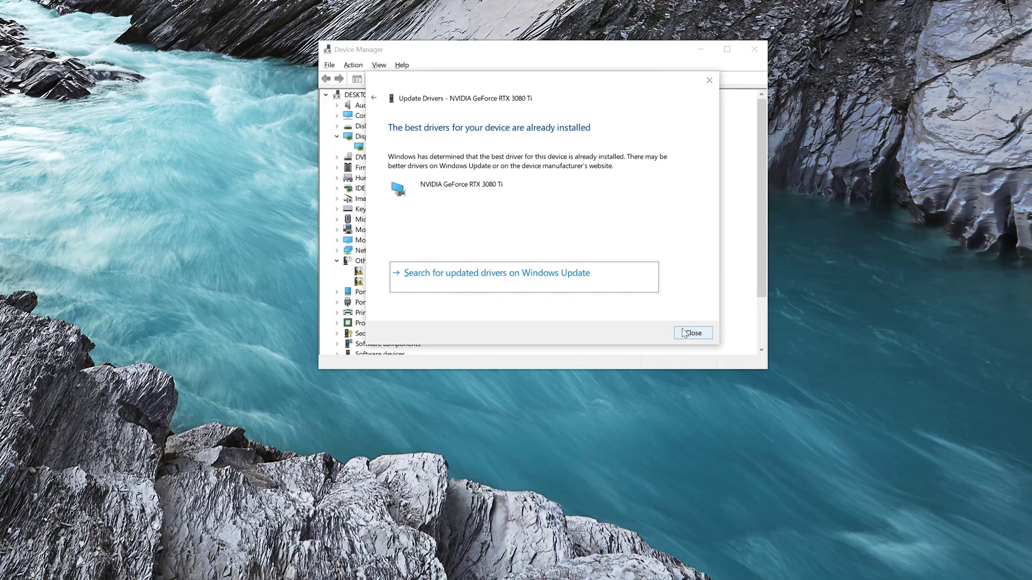
click(646, 83)
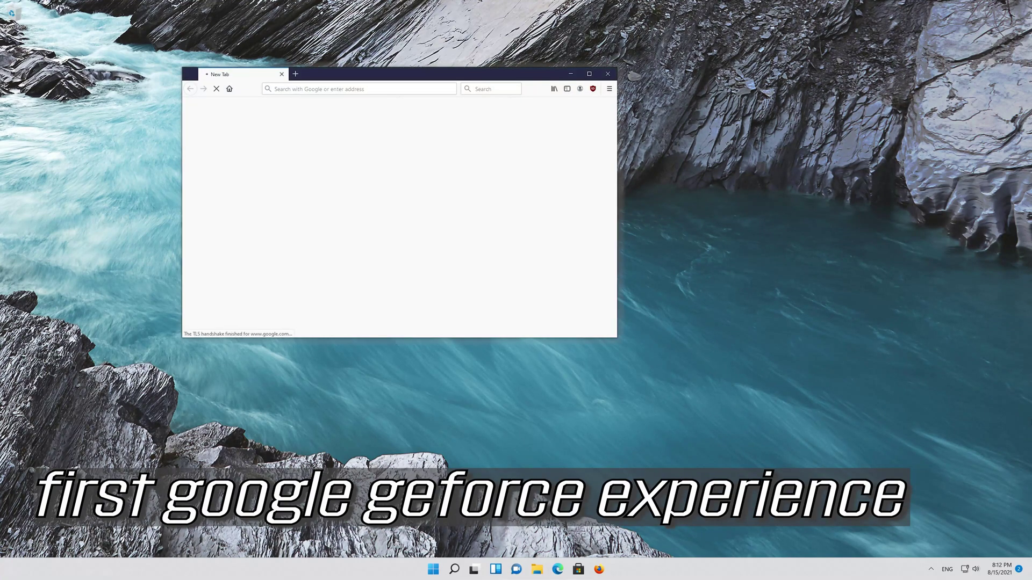
Step: Google 'geforce experience' and open NVIDIA's GeForce Experience page
drag(432, 78, 505, 145)
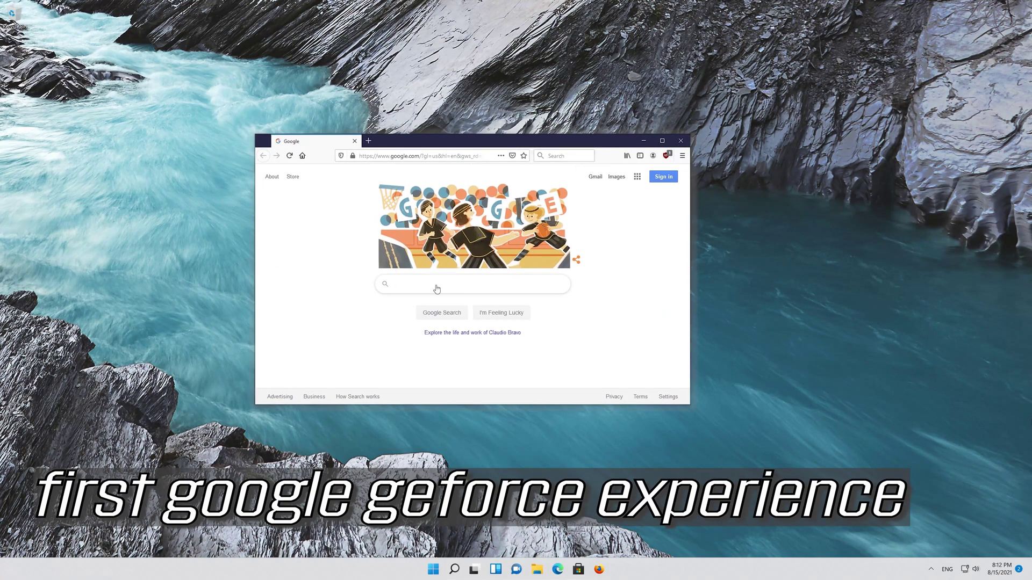
text(ge)
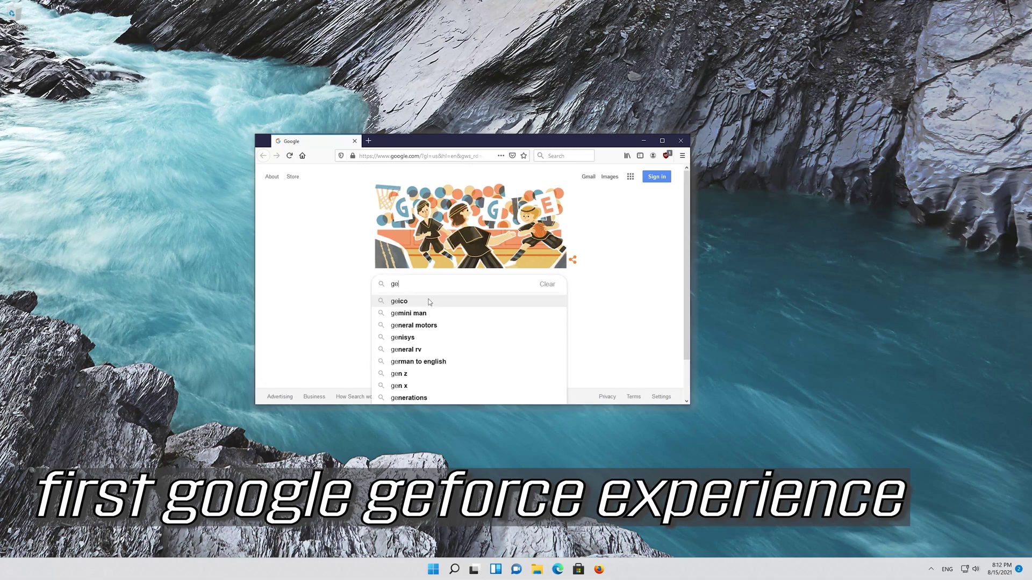
text(force ex)
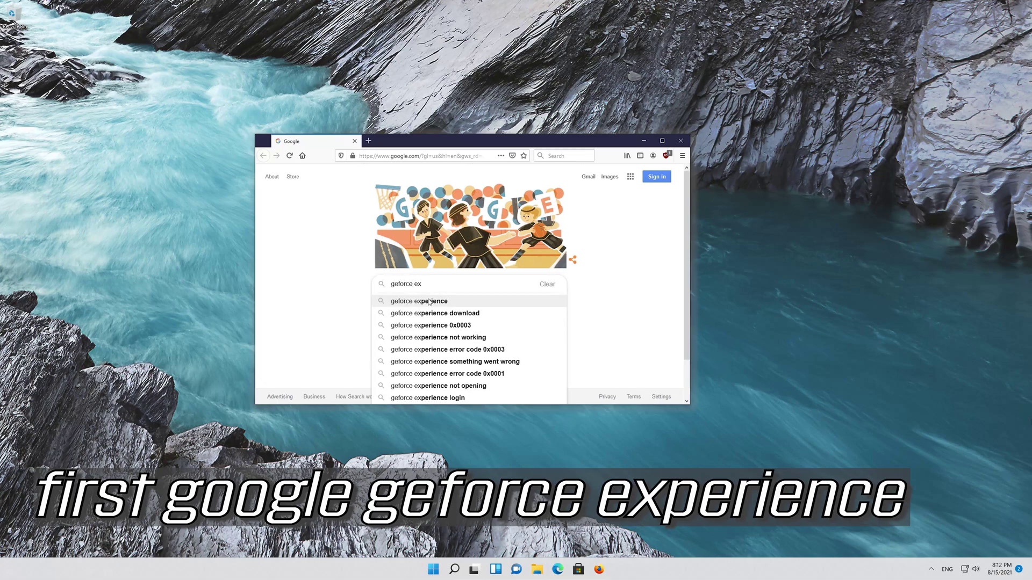
text(perience)
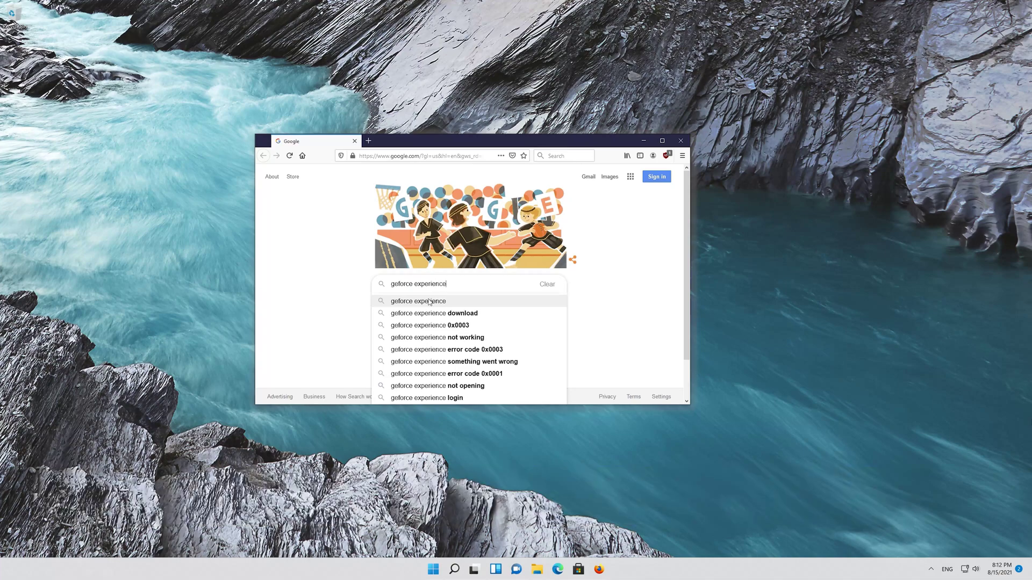
click(429, 303)
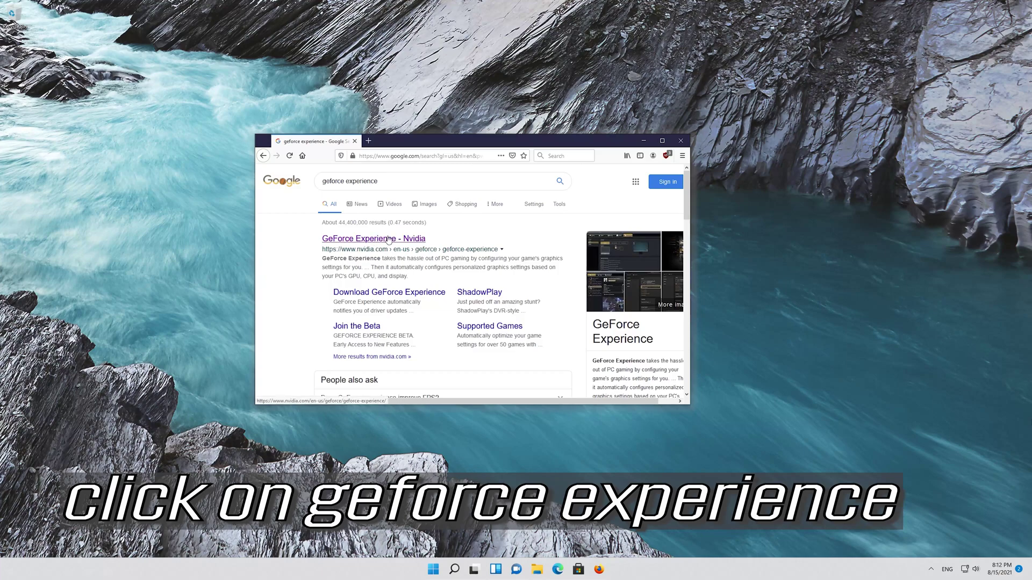
click(388, 238)
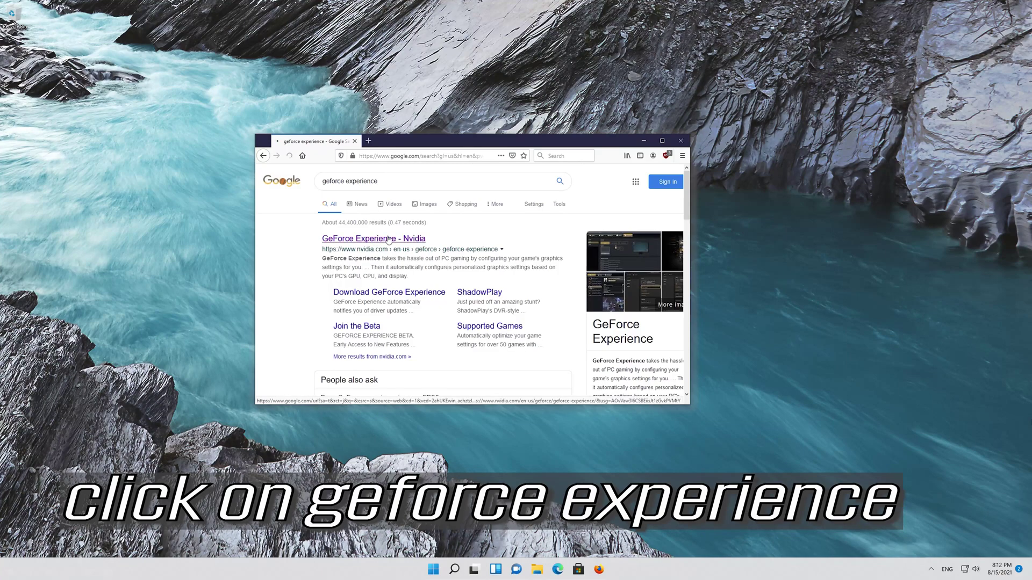
Step: Save the 116 MB GeForce_Experience_v3.20.1.57.exe installer, confirm it finished, then close Firefox
scroll(388, 238, down, 3)
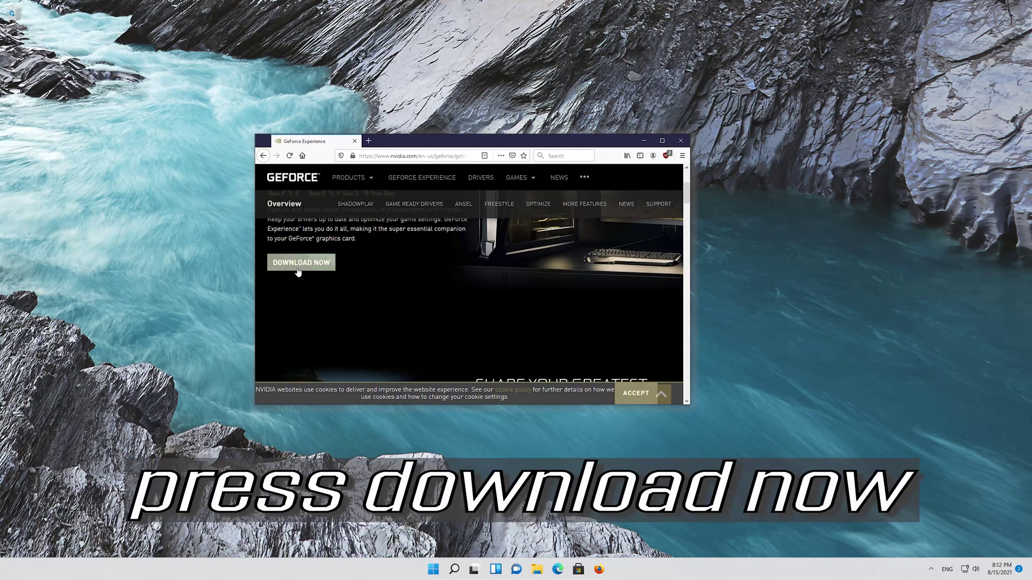
click(297, 269)
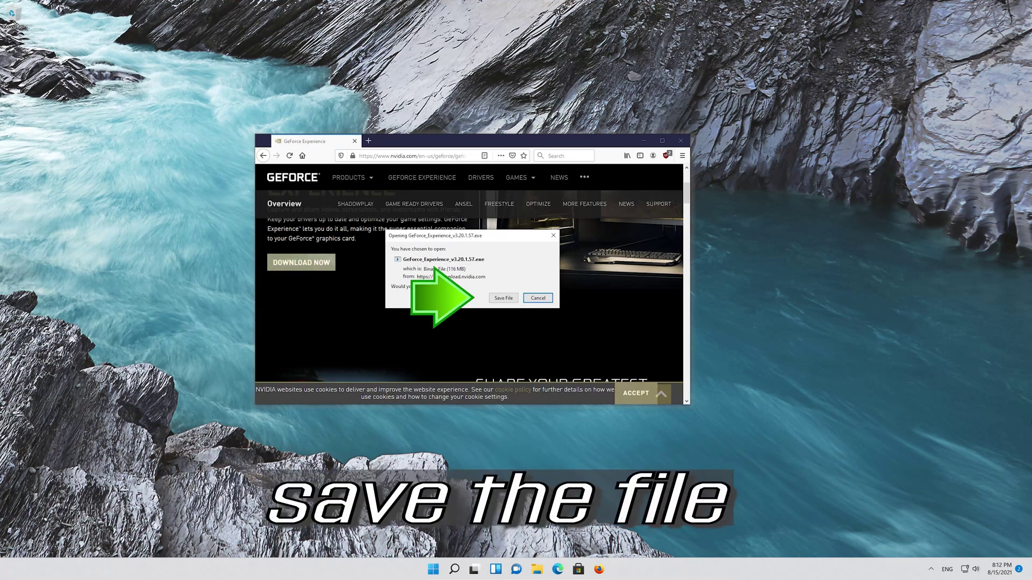
click(495, 299)
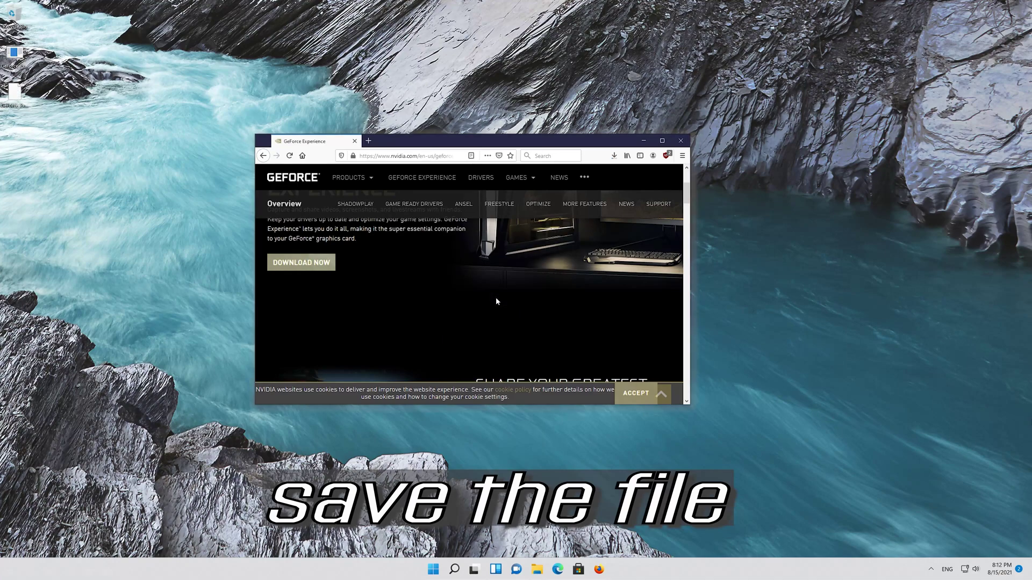
click(613, 157)
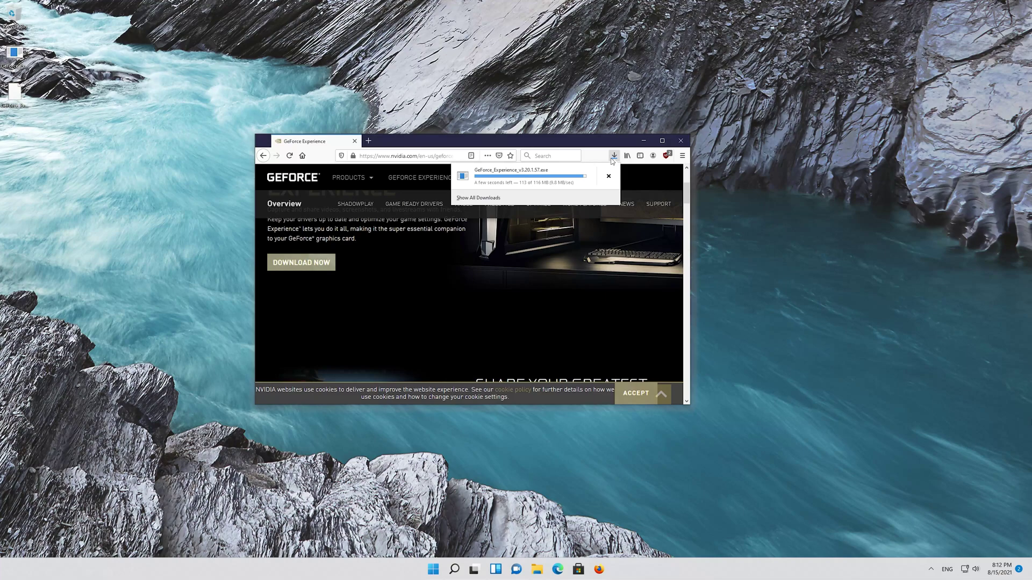
click(681, 140)
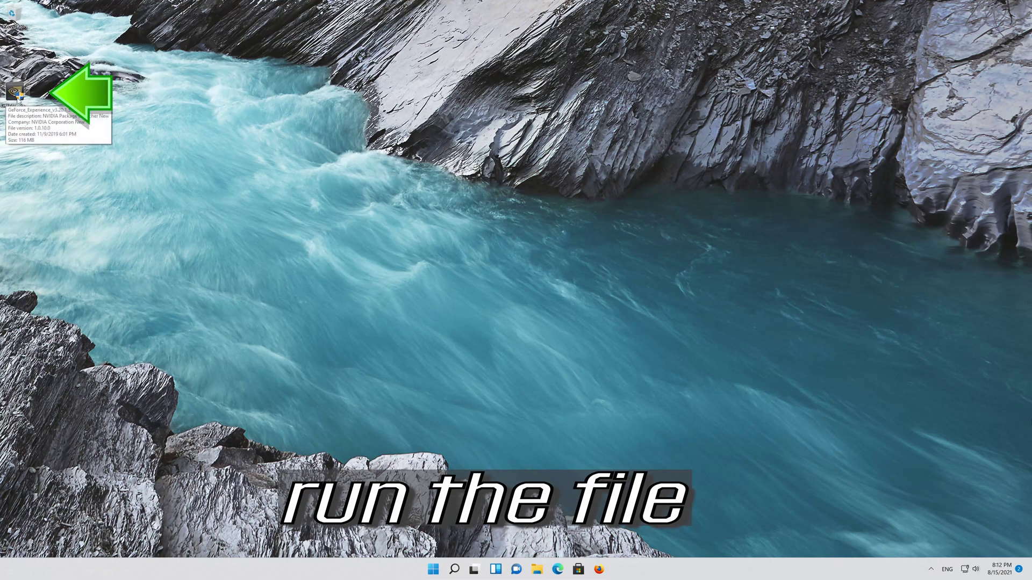
Step: Run the GeForce Experience installer from the desktop and approve the User Account Control prompt
double_click(18, 97)
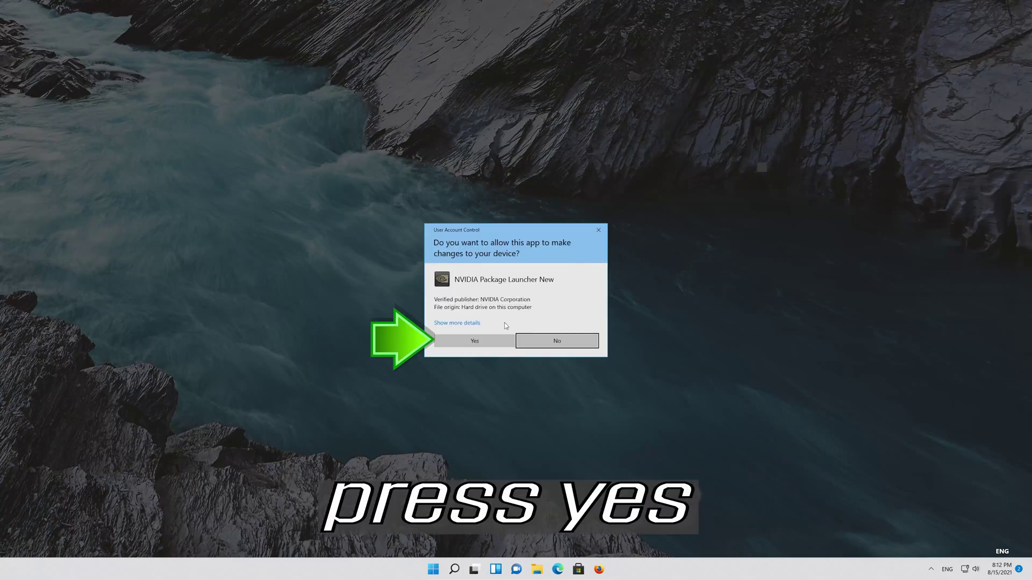
click(475, 340)
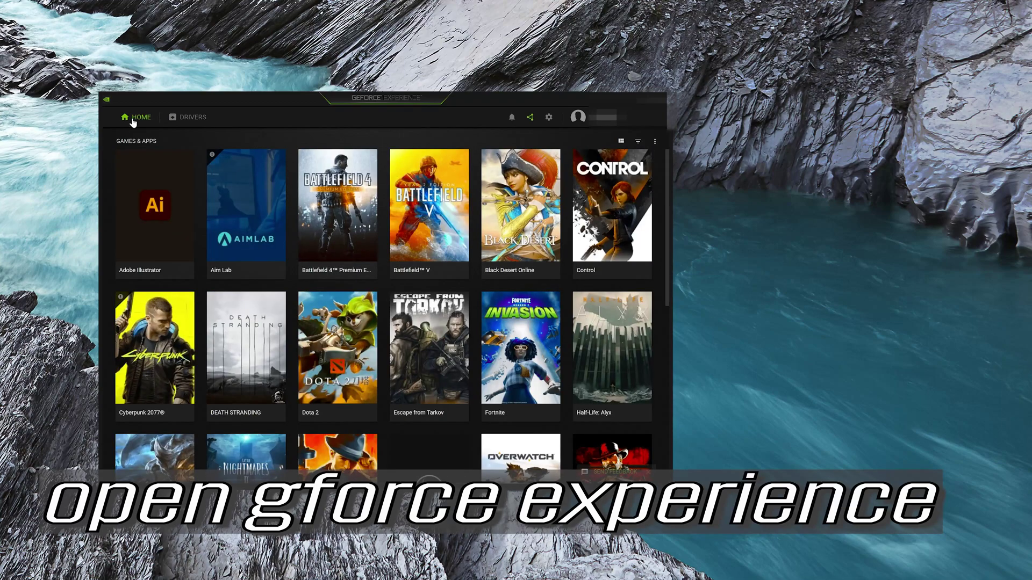
Step: Check for driver updates, download Game Ready Driver 471.68, and start its default installation
drag(260, 98, 386, 76)
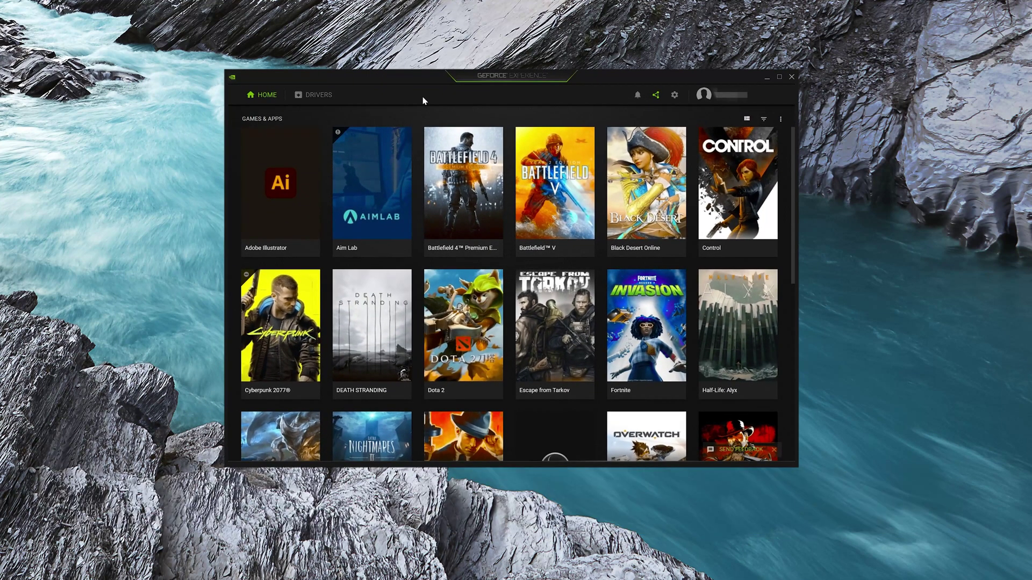
click(312, 99)
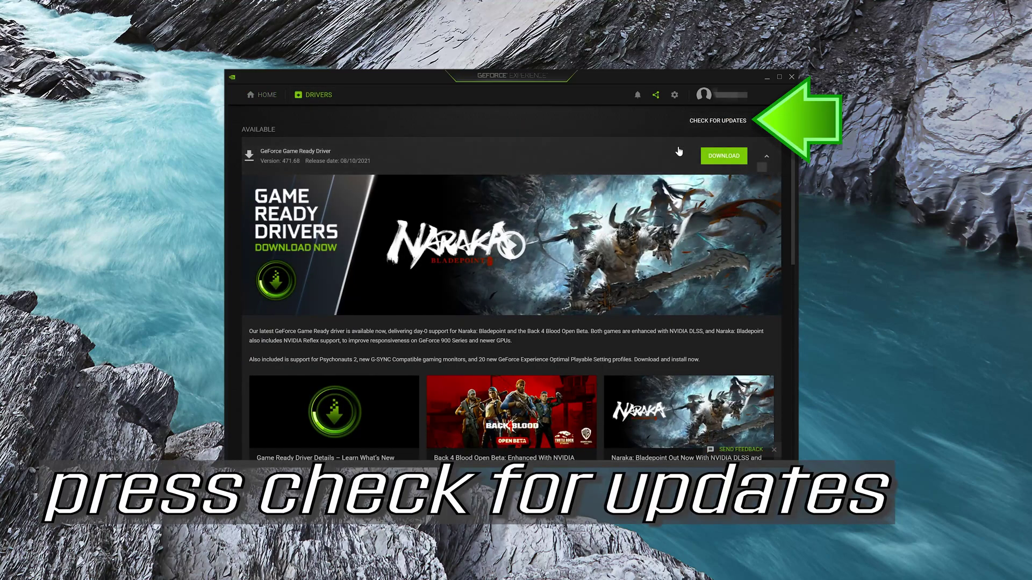
click(716, 123)
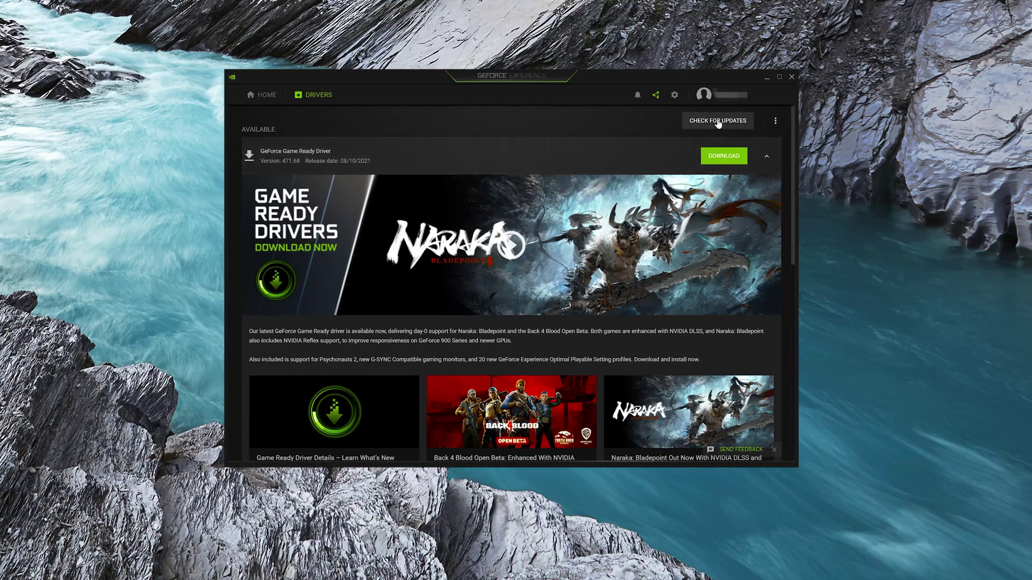
click(719, 156)
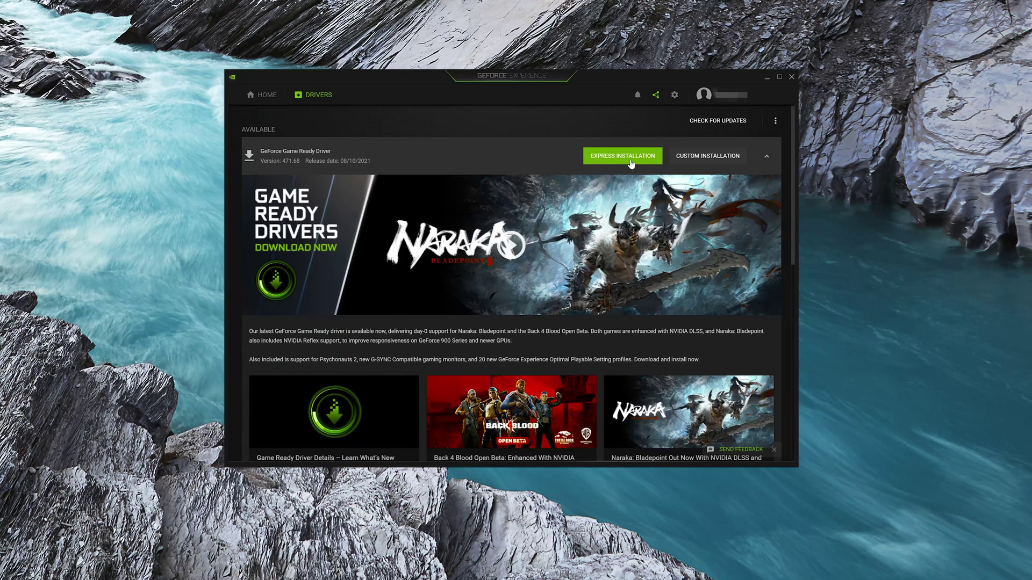
click(631, 161)
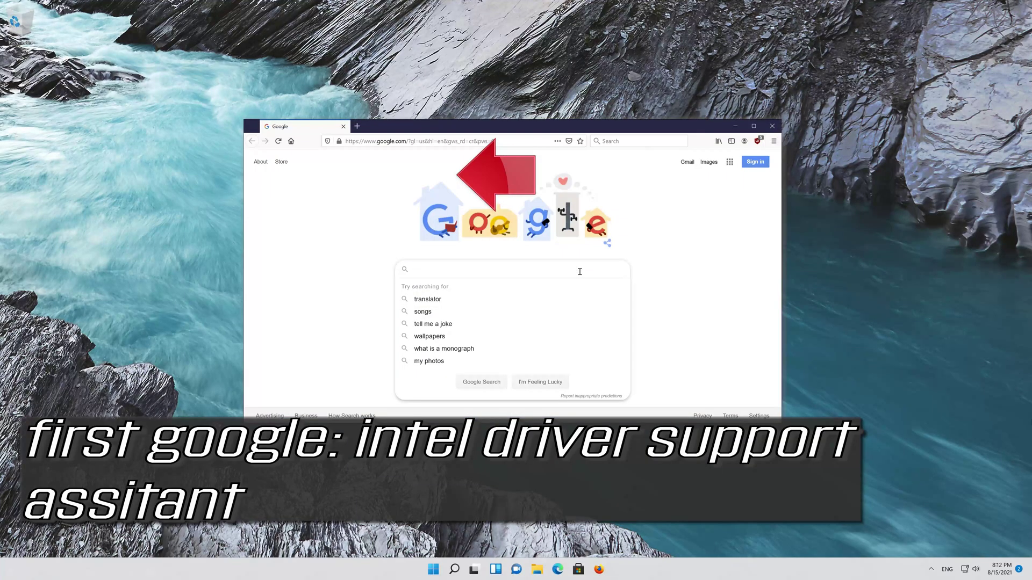
Step: Search 'intel driver support assistant', save Intel-Driver-and-Support-Assistant-Installer.exe from intel.com, and run it
text(intel driver)
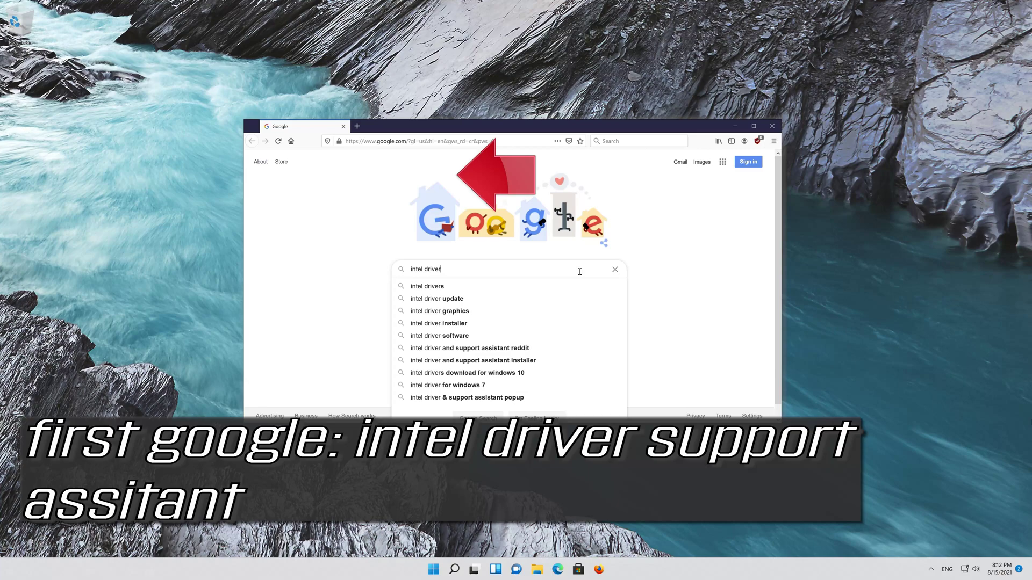
text( suppo)
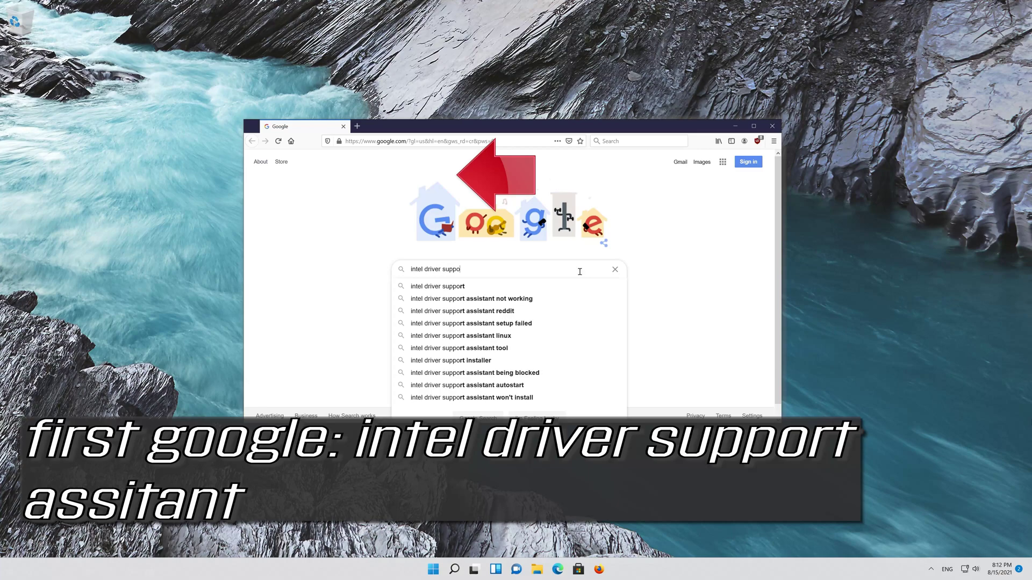
text(rt assistant)
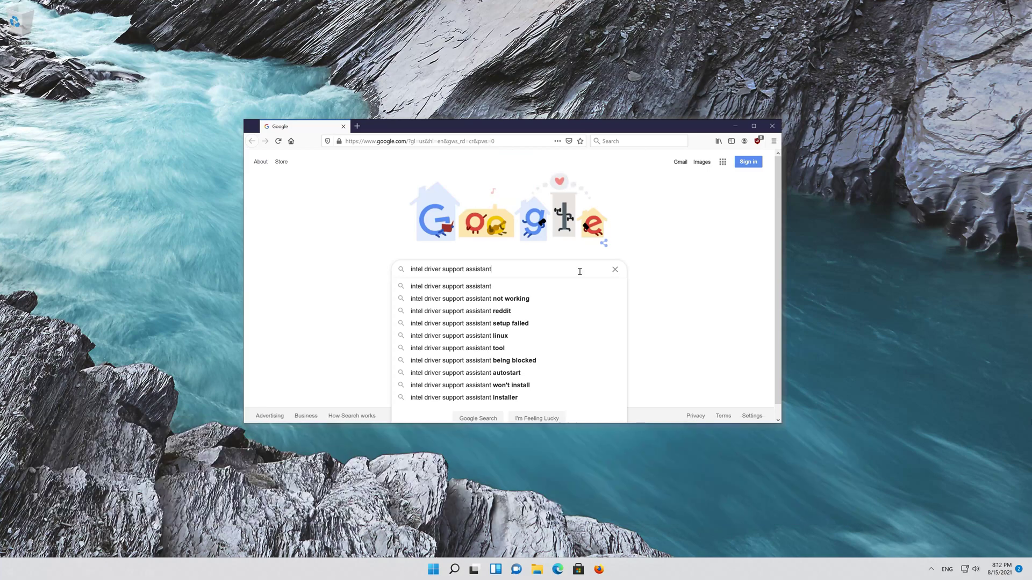
key(Return)
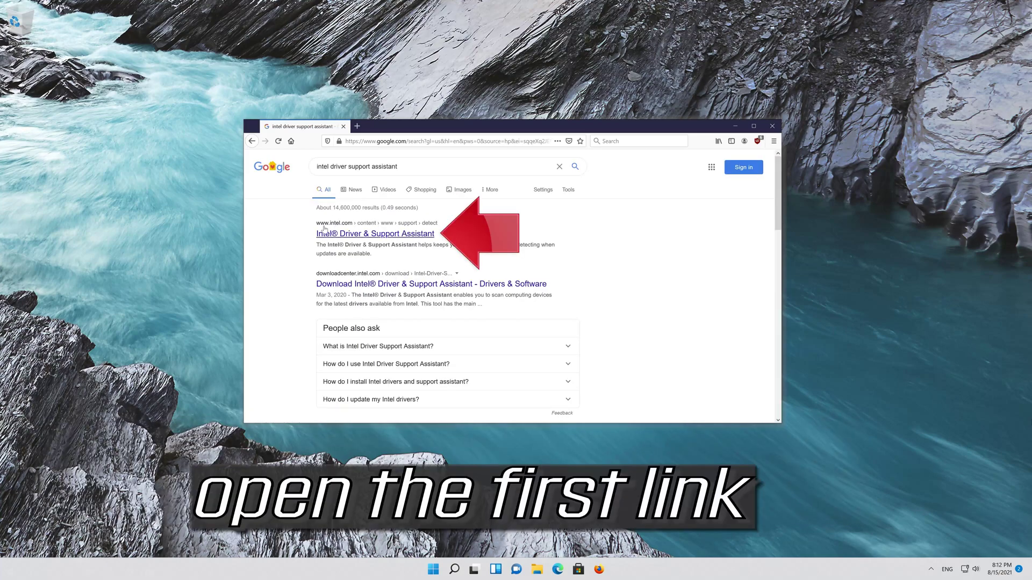
click(380, 237)
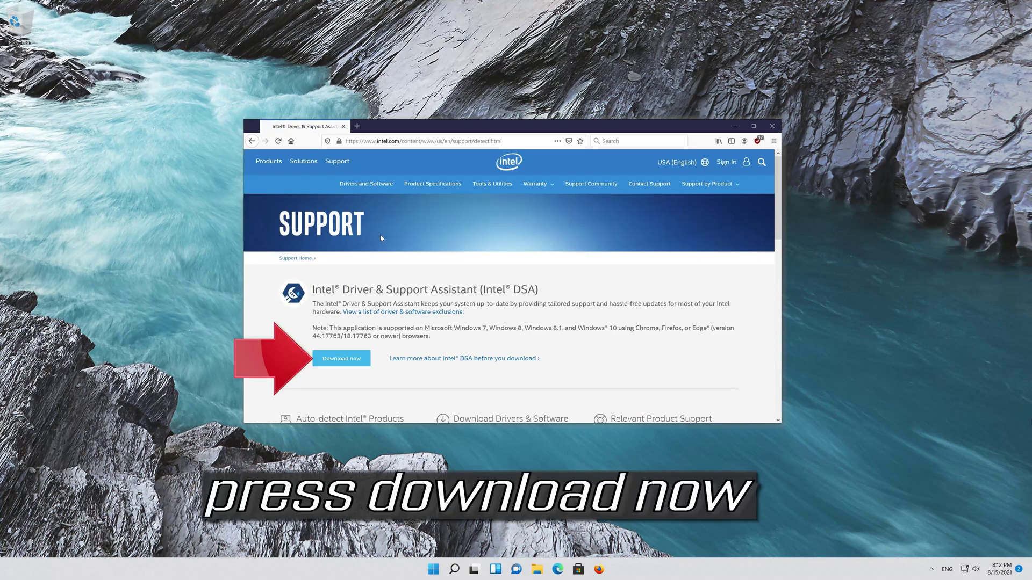
click(354, 360)
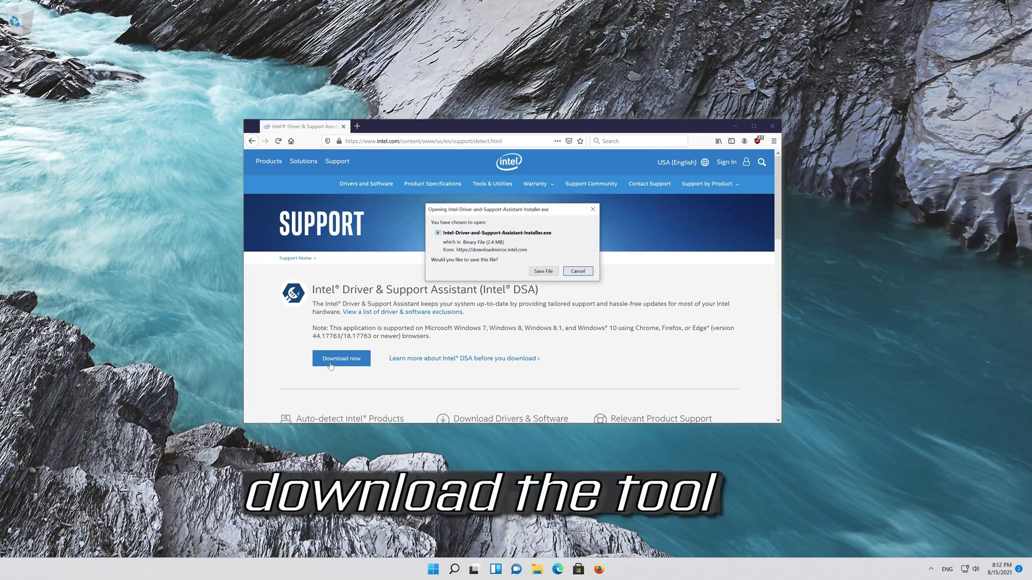
click(543, 272)
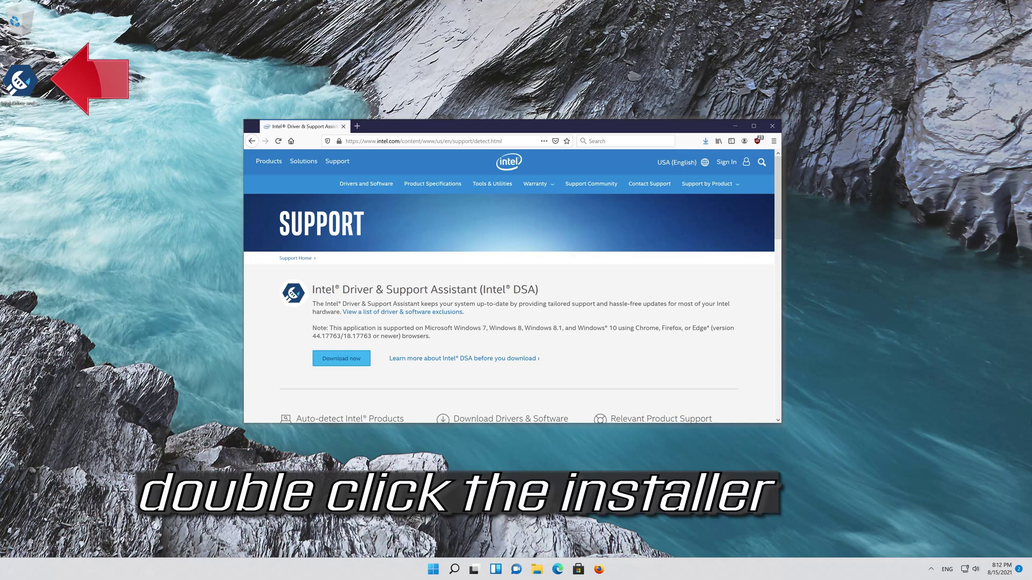
double_click(22, 88)
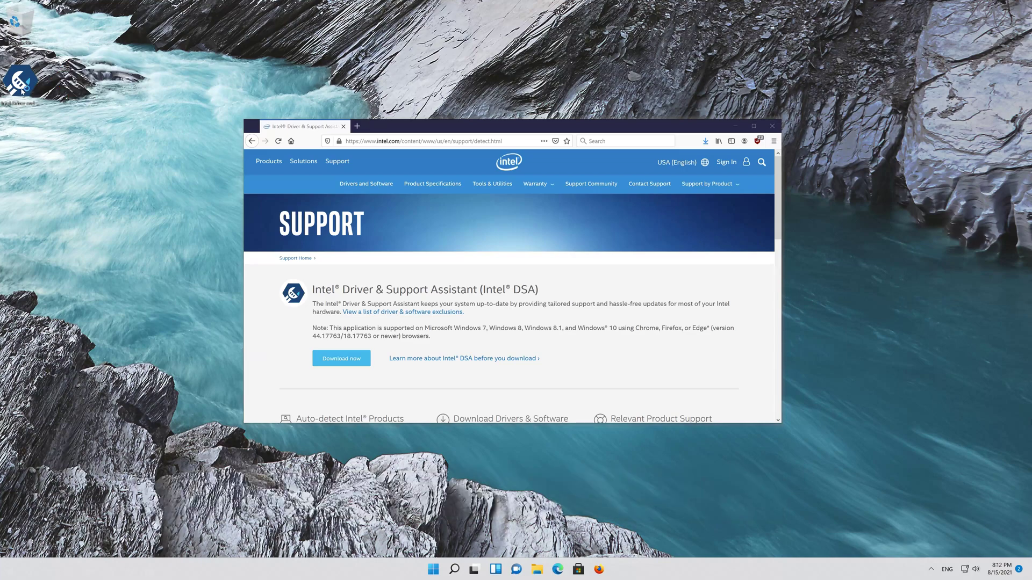
Step: Accept the license, install Intel Driver & Support Assistant with UAC approval, and launch its scan
drag(139, 116, 407, 166)
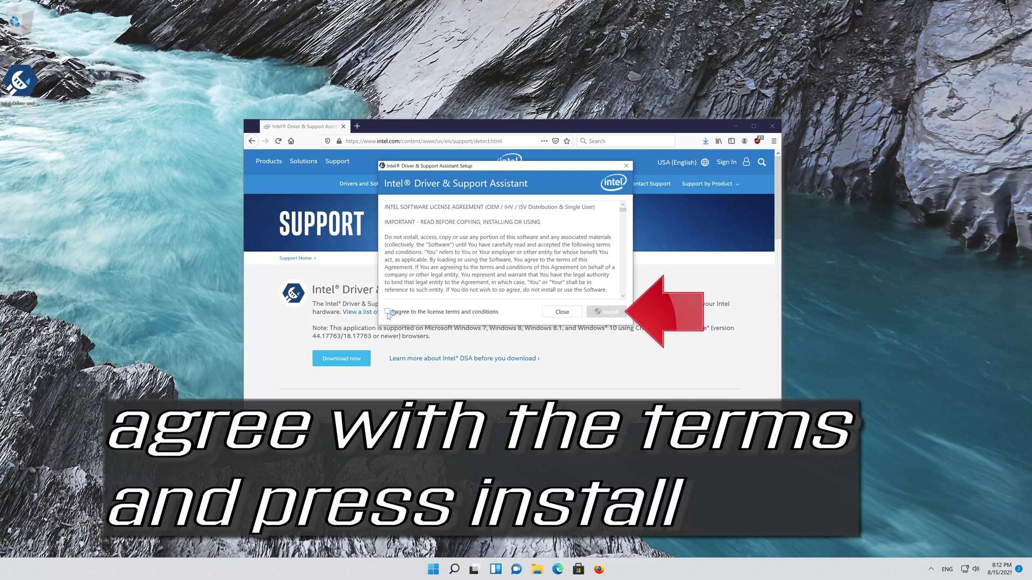
click(388, 312)
click(606, 311)
click(600, 315)
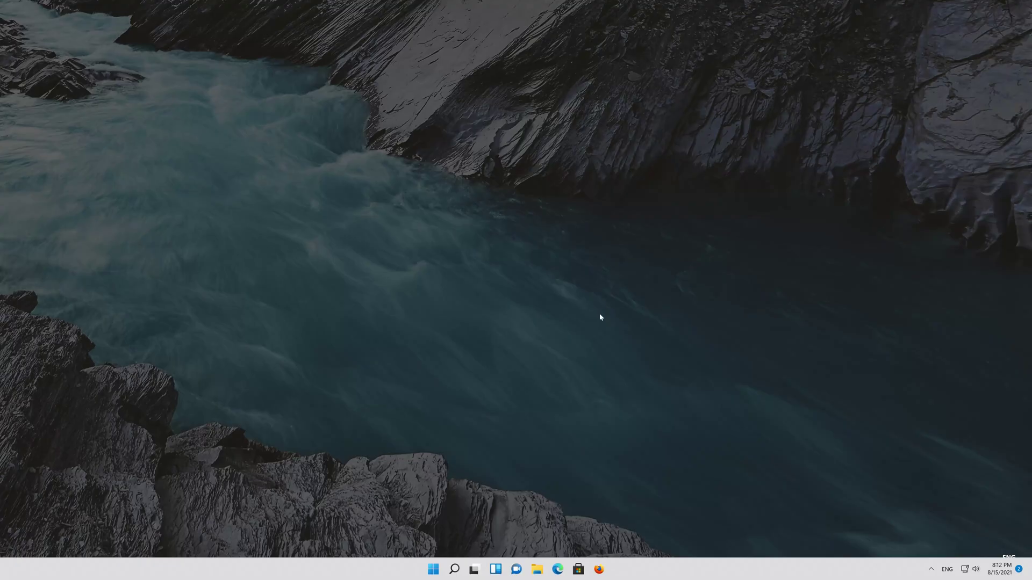
click(468, 339)
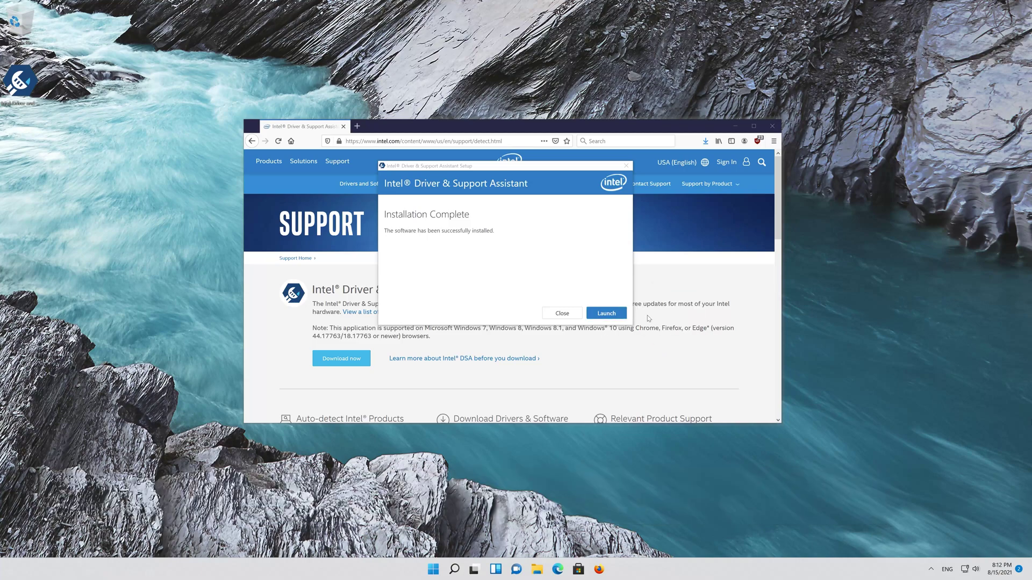
click(602, 314)
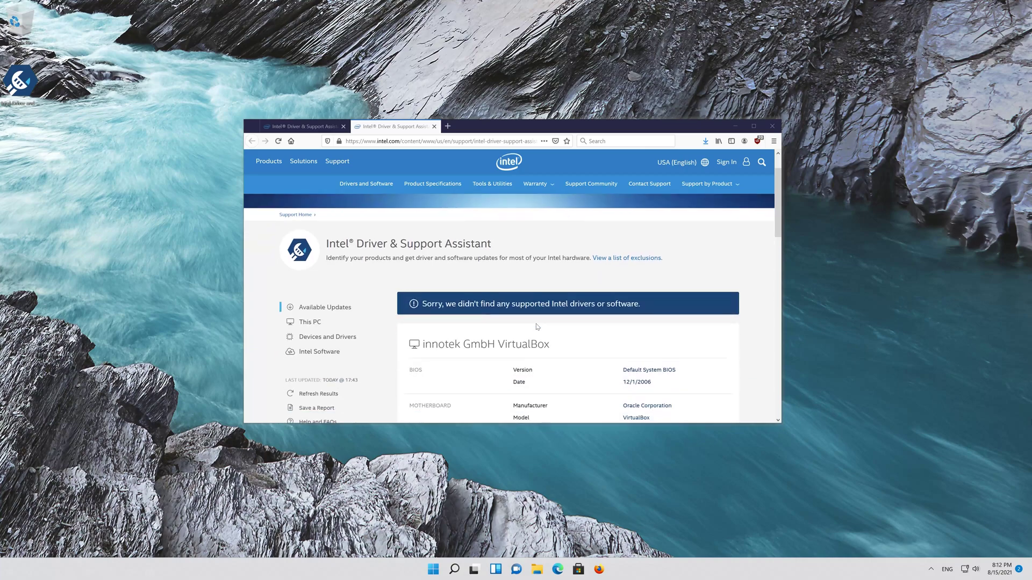
scroll(536, 326, down, 5)
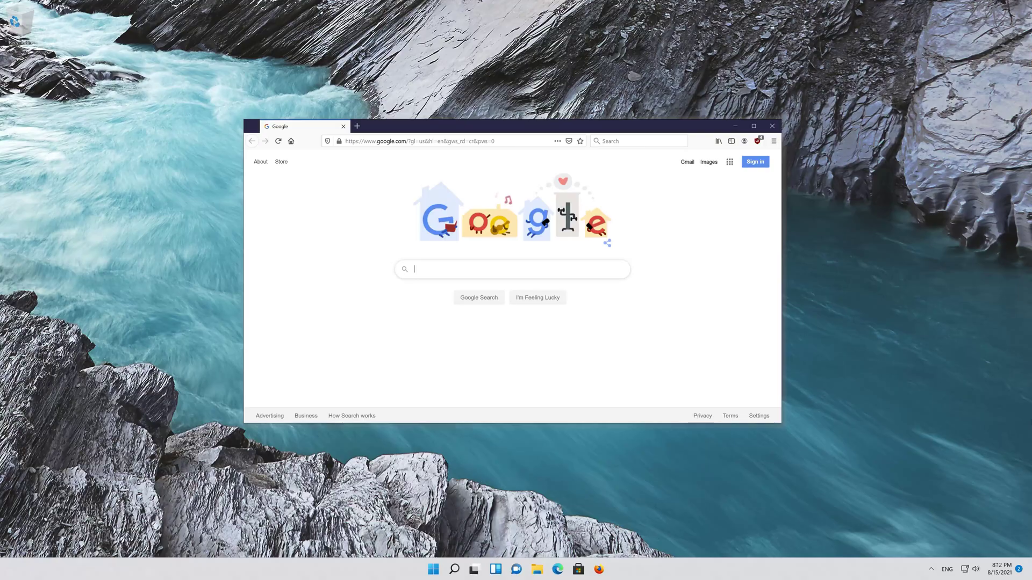
Step: Search the web for 'amd gpu drivers download' and open AMD's drivers and support page
text(amd g)
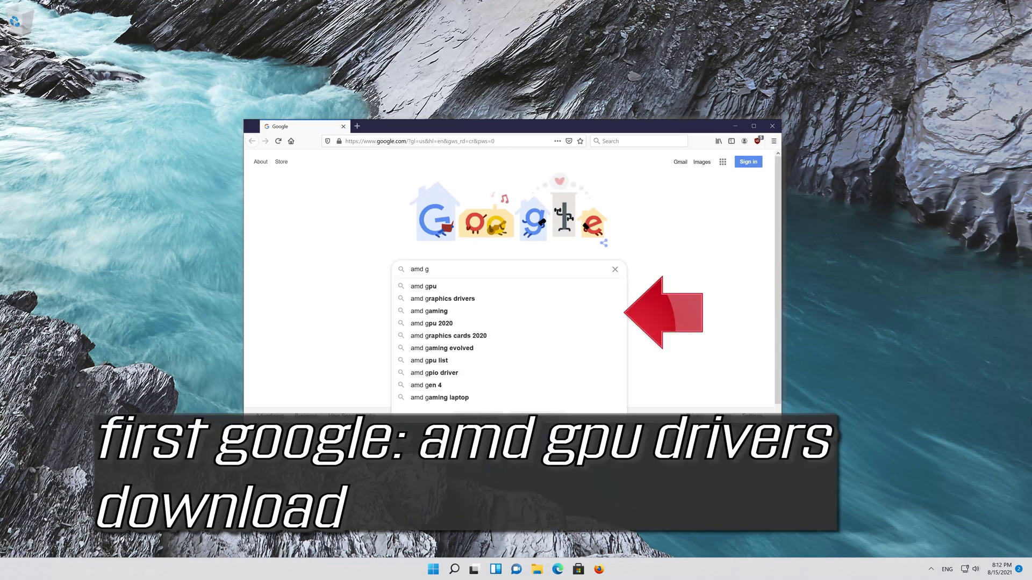
text(pu drivers)
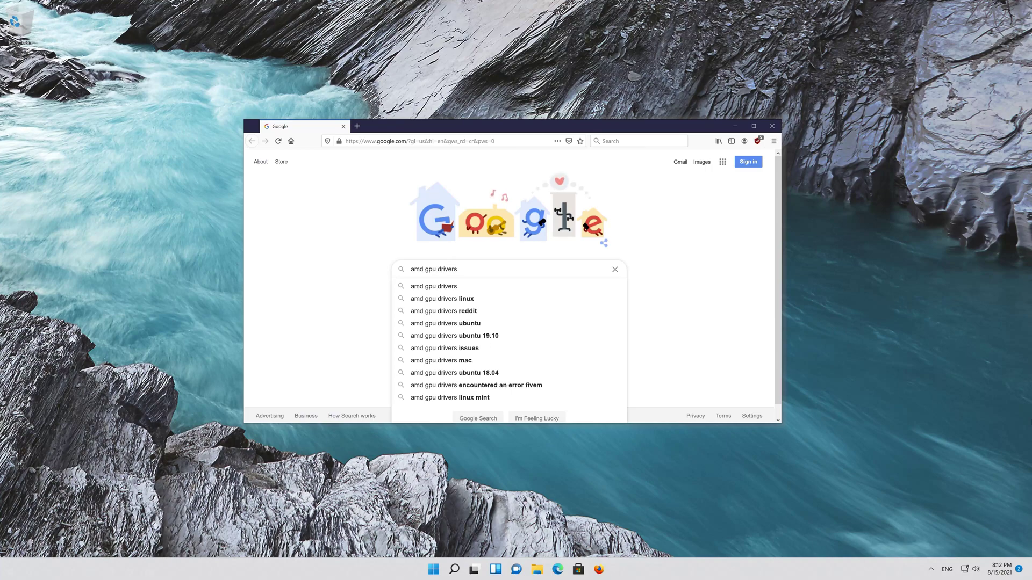
text( download)
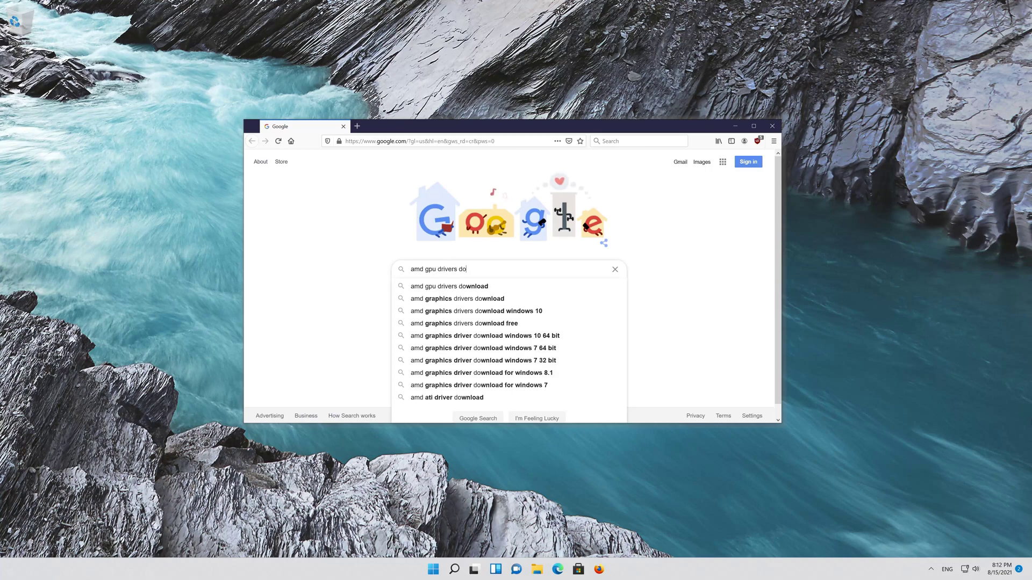
key(Return)
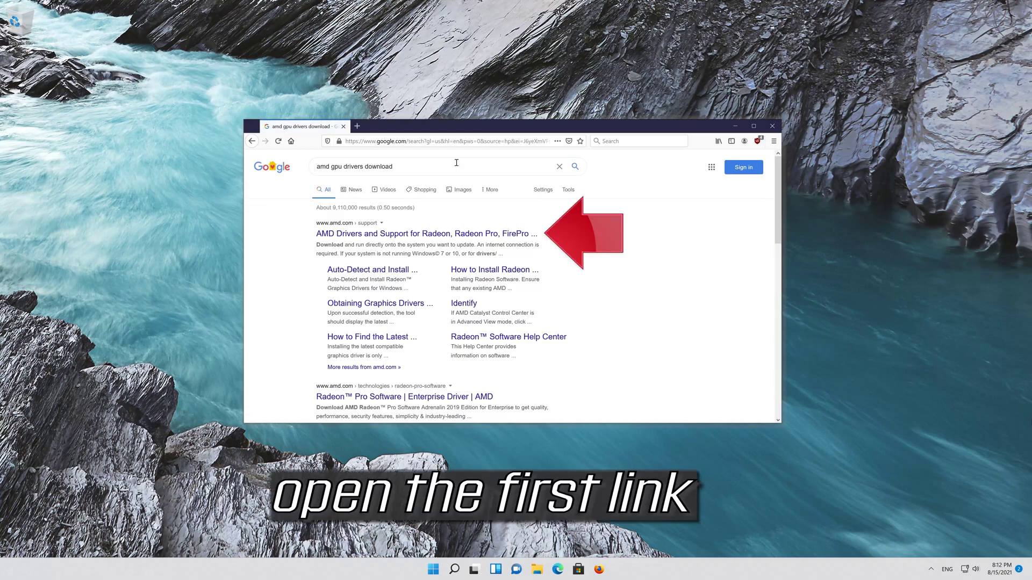
click(407, 238)
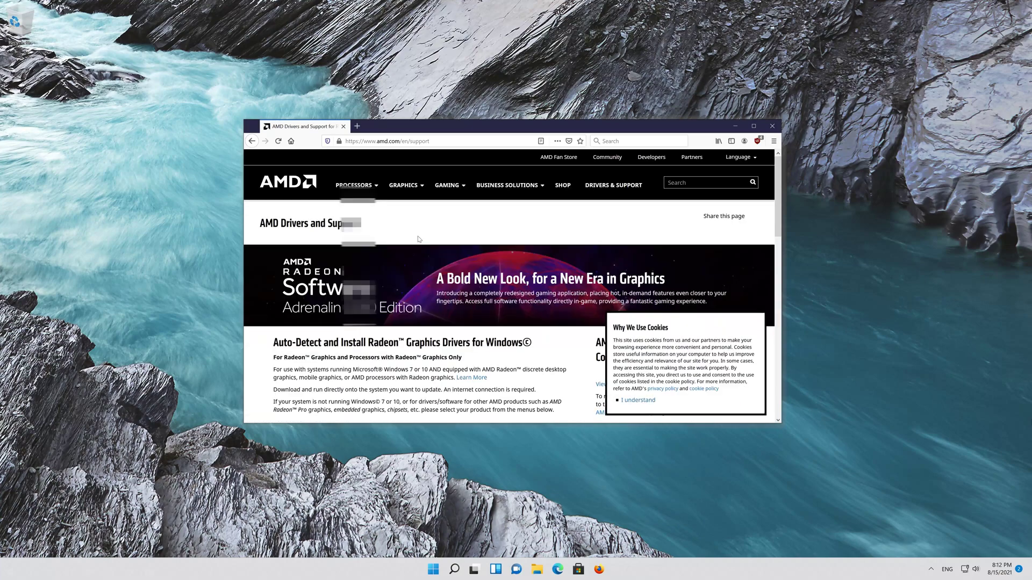
Step: Save the Radeon Software auto-detect driver installer, then close Firefox
scroll(419, 239, down, 3)
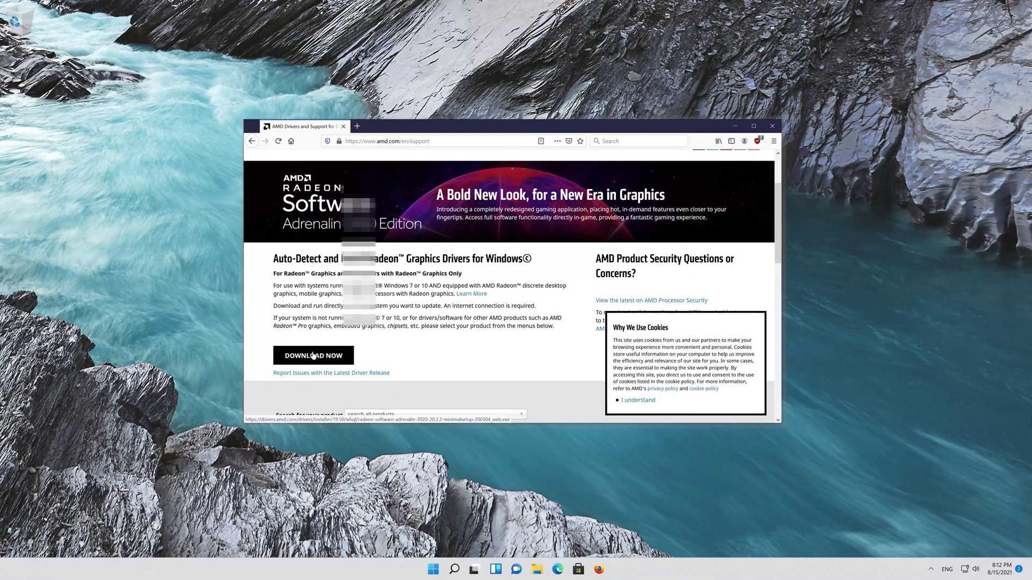
click(313, 356)
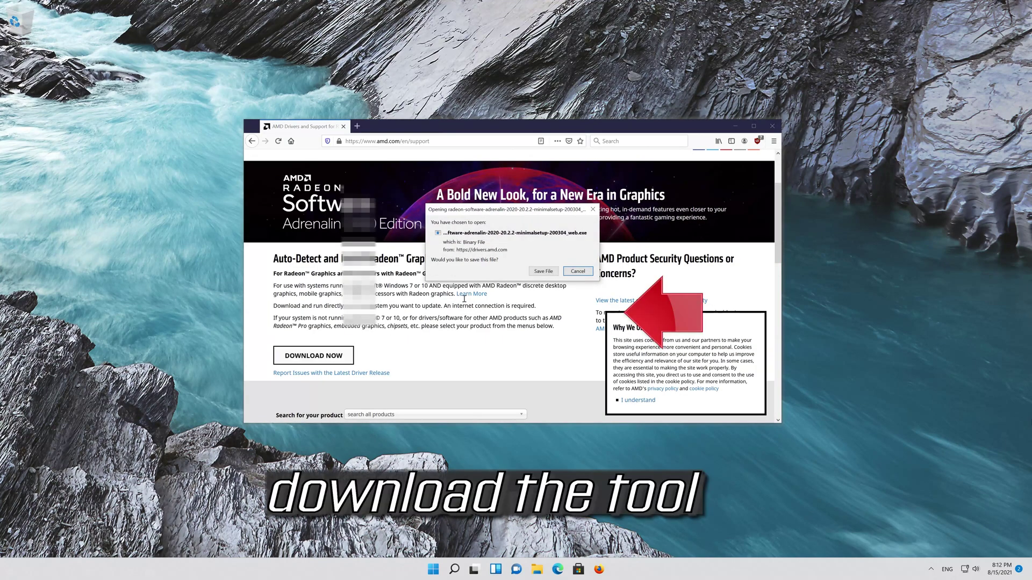
click(543, 271)
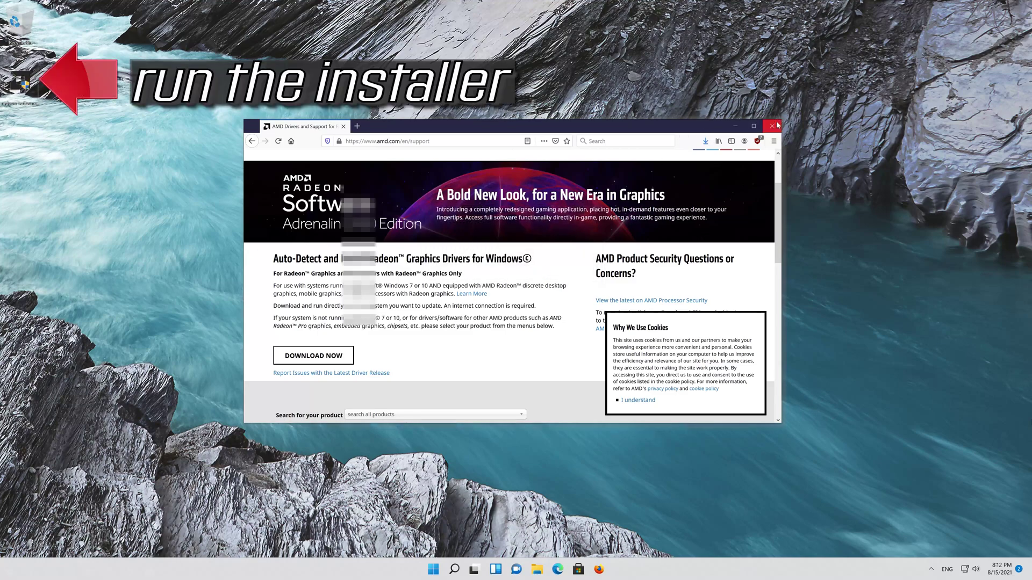
click(777, 127)
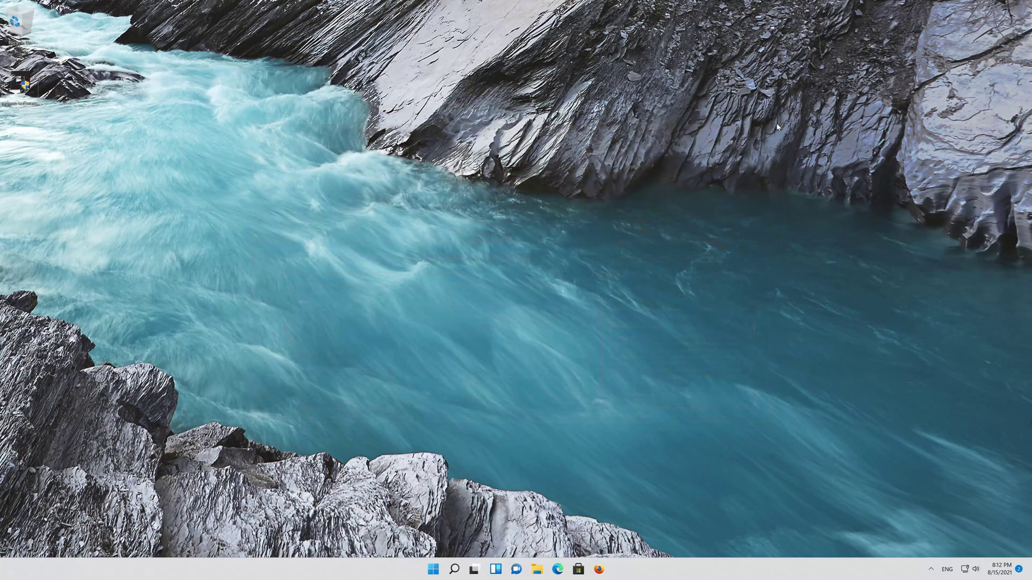
Step: Run the downloaded Radeon installer with admin approval and extract it to the default folder
double_click(38, 99)
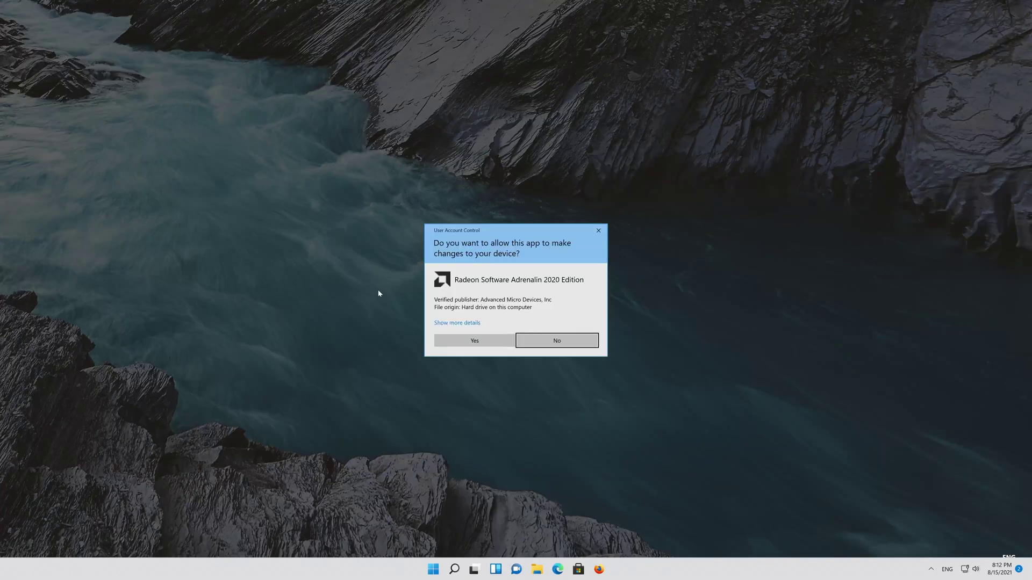
click(455, 343)
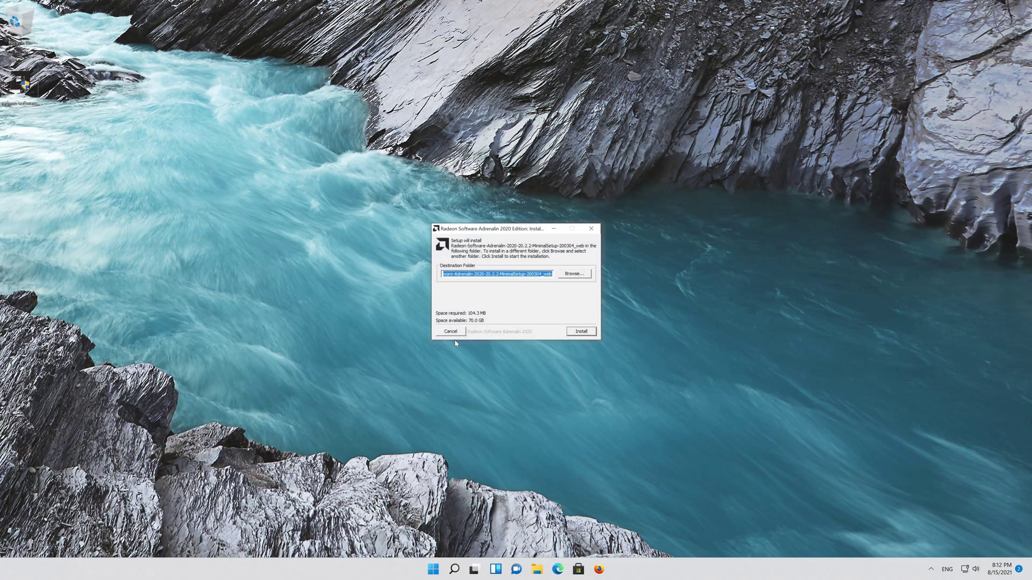
click(585, 333)
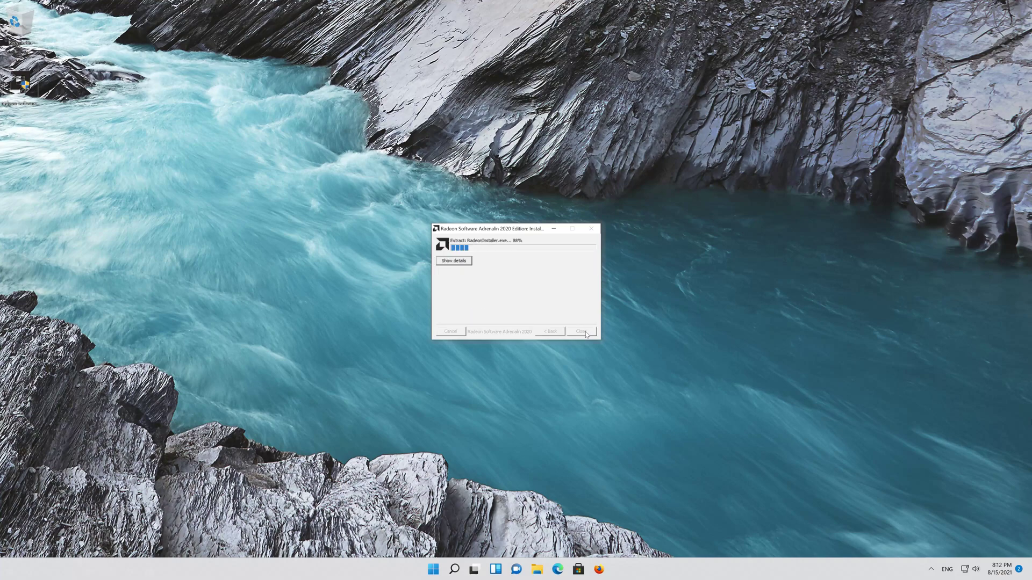